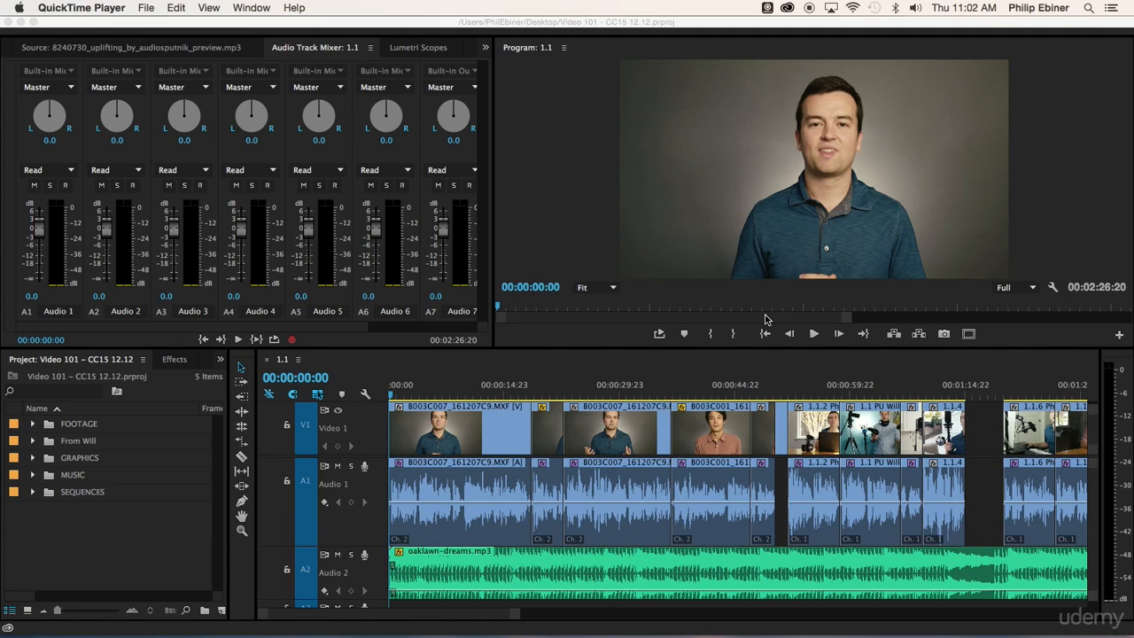
Skim through sequence 1.1 from the opening interview clips to the laptop shot at 00:00:56:05
{"action": "left_click", "coordinate": [505, 391]}
{"action": "left_click", "coordinate": [469, 395]}
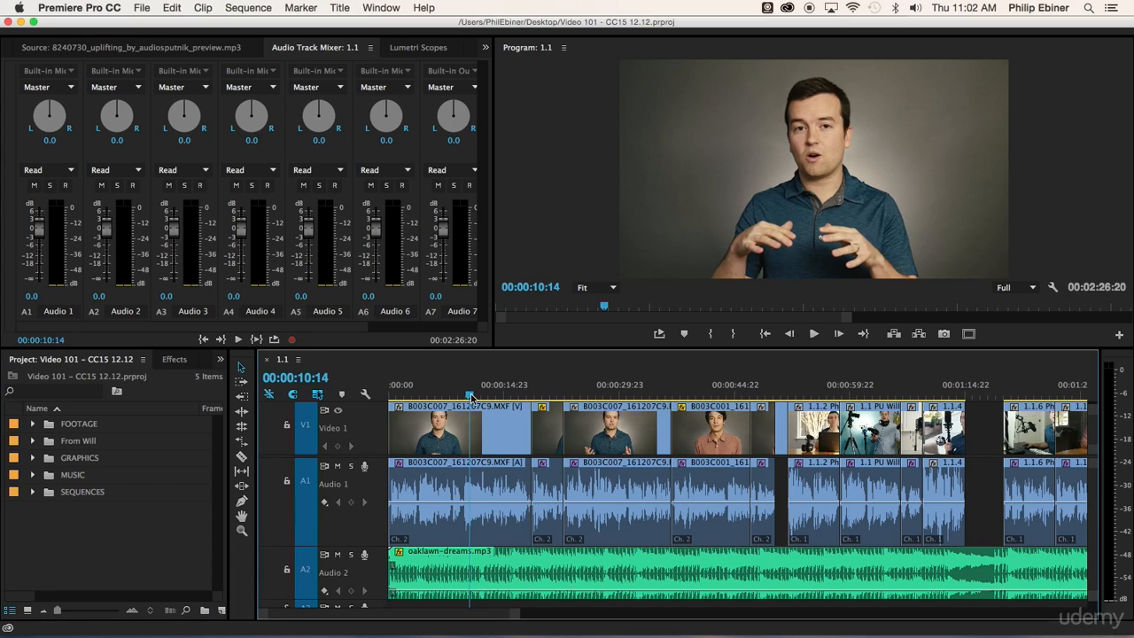
{"action": "left_click", "coordinate": [627, 396]}
{"action": "left_click", "coordinate": [715, 391]}
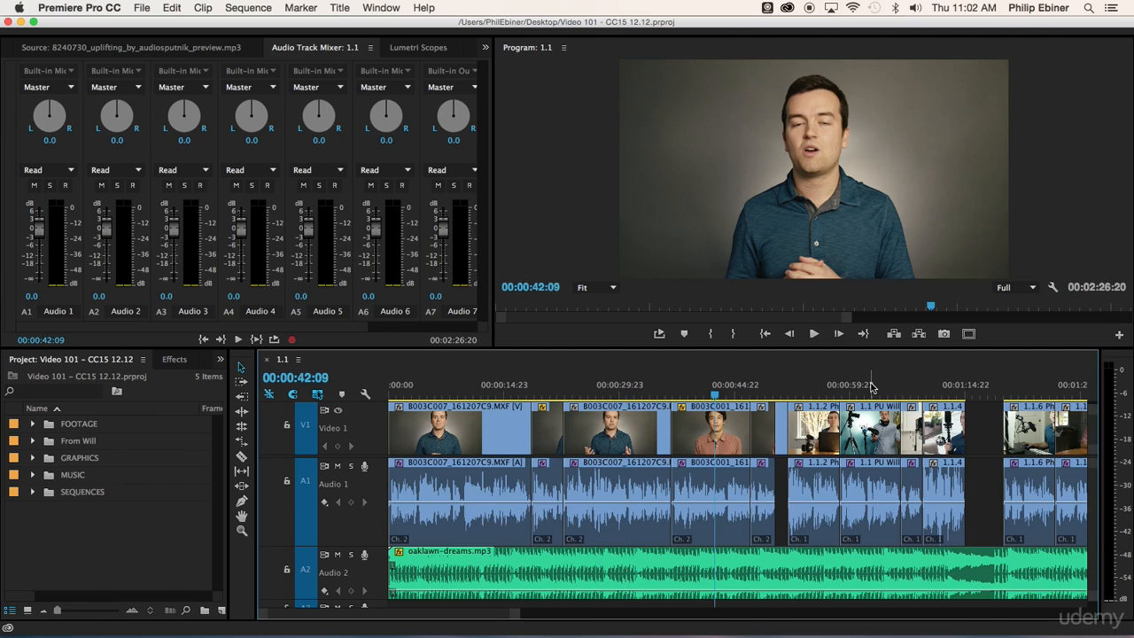
{"action": "left_click", "coordinate": [823, 390]}
{"action": "left_click", "coordinate": [860, 393]}
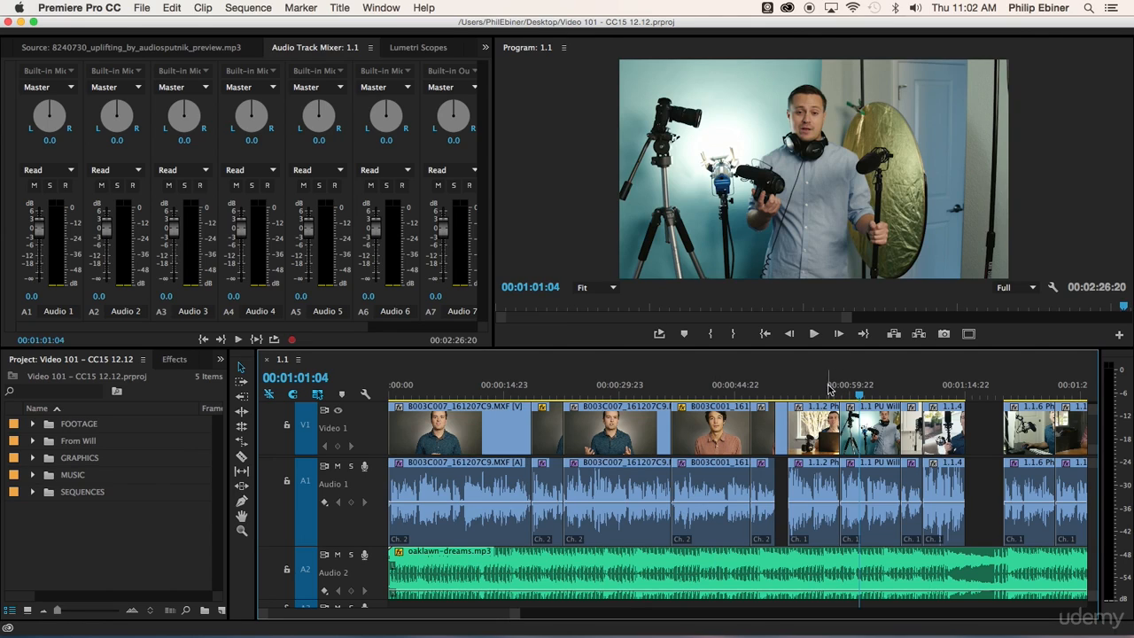
{"action": "left_click", "coordinate": [823, 393]}
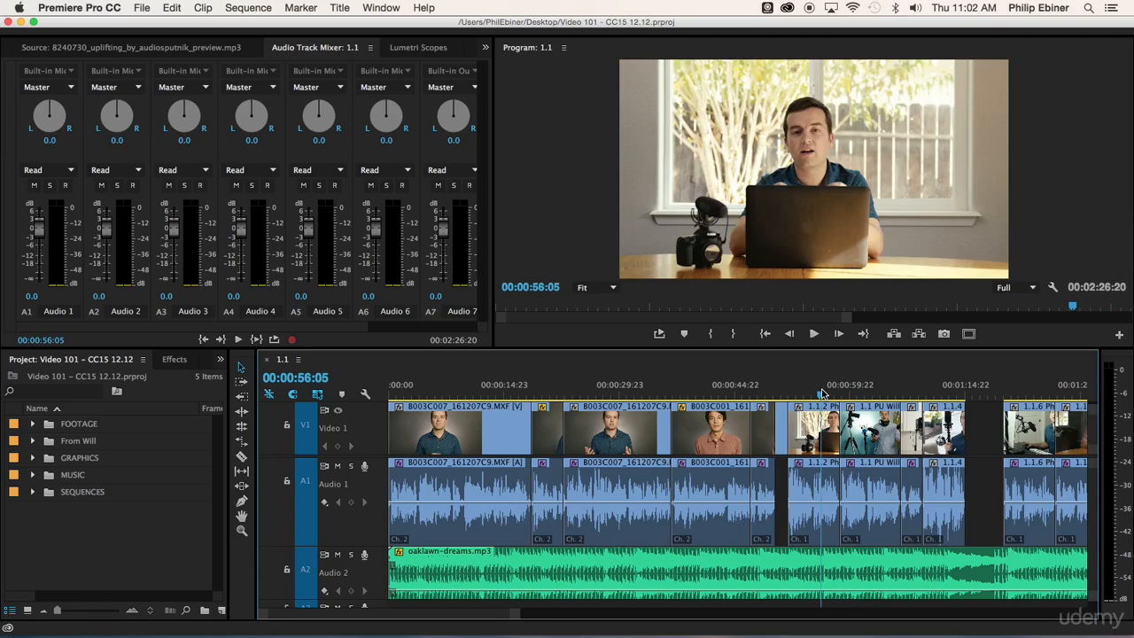
Mute the computer's sound and play sequence 1.1 from 00:00:56:05 to check the Audio 1 and Audio 2 levels
{"action": "key", "text": "XF86AudioMute"}
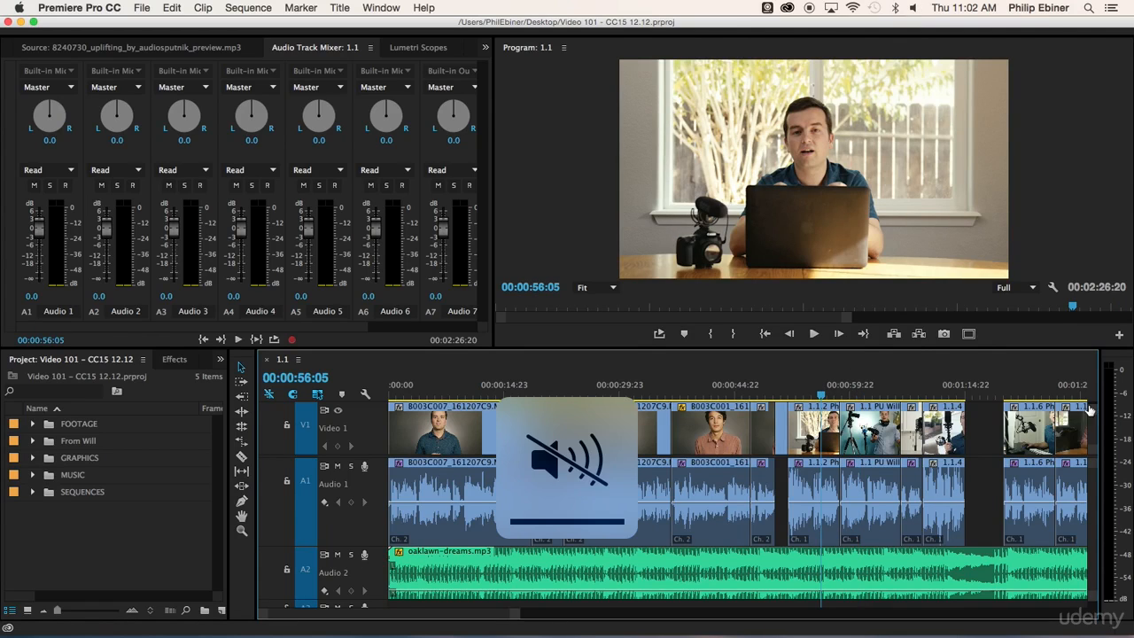
{"action": "key", "text": "space"}
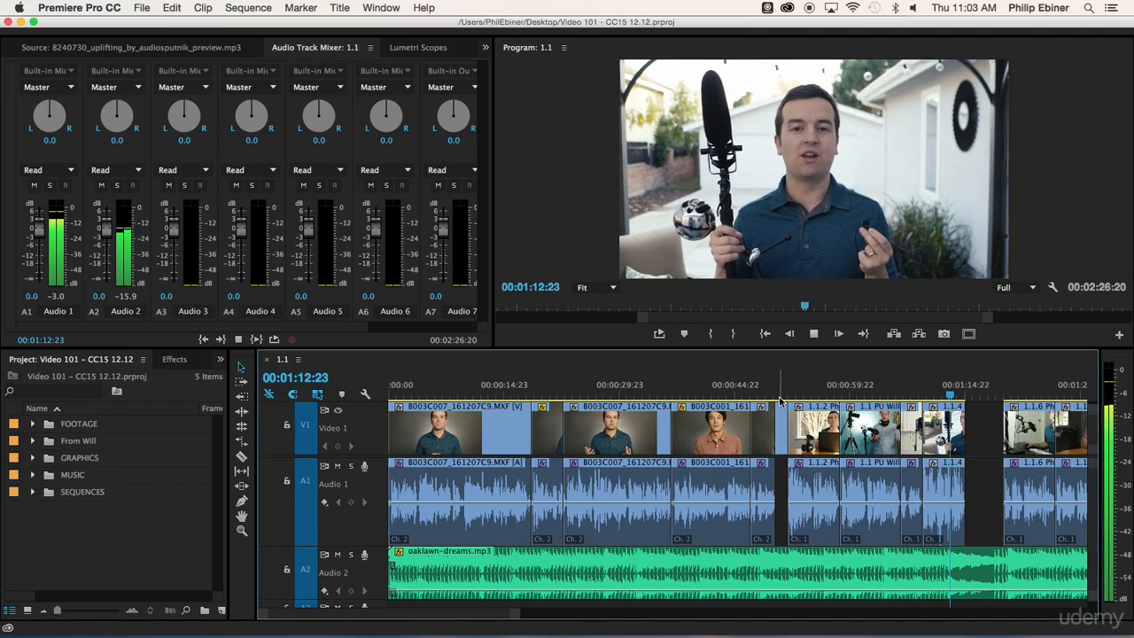
{"action": "key", "text": "space"}
{"action": "key", "text": "space"}
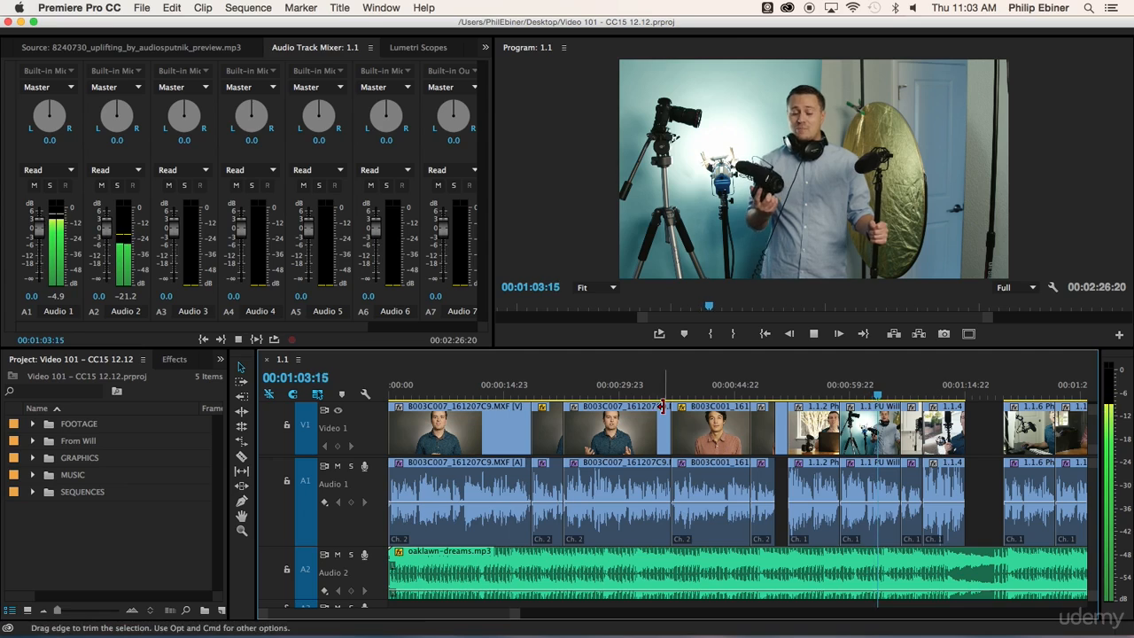
{"action": "key", "text": "space"}
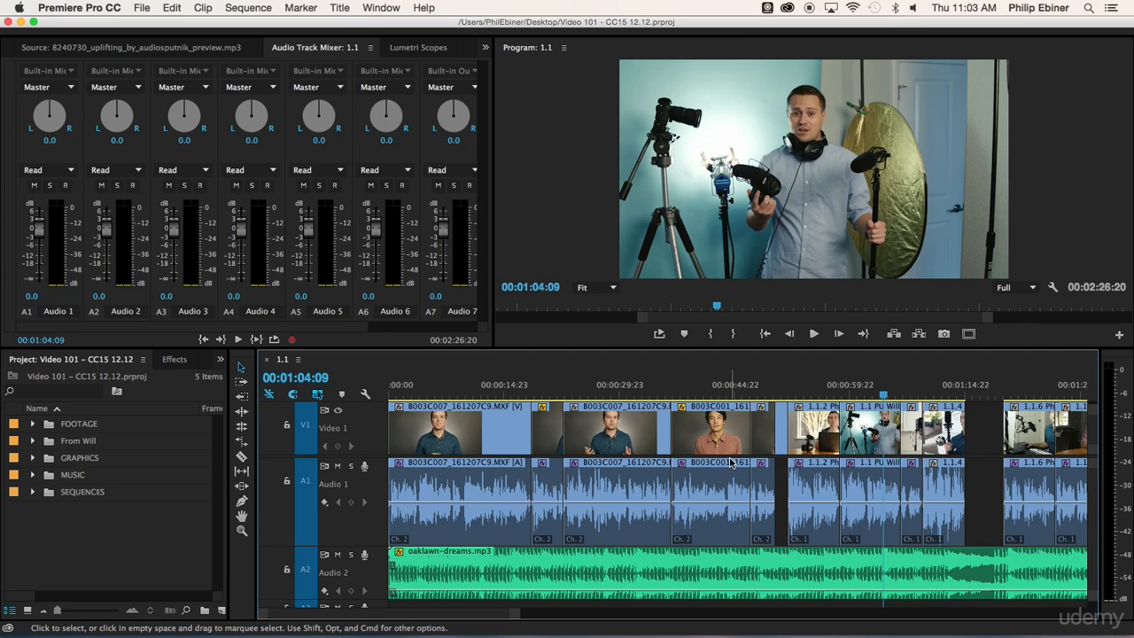
Try raising the volume of the first clip on Audio 1 to about 3.21 dB
{"action": "mouse_move", "coordinate": [457, 502]}
{"action": "left_mouse_down"}
{"action": "mouse_move", "coordinate": [456, 477]}
{"action": "mouse_move", "coordinate": [465, 514]}
{"action": "mouse_move", "coordinate": [465, 484]}
{"action": "left_mouse_up"}
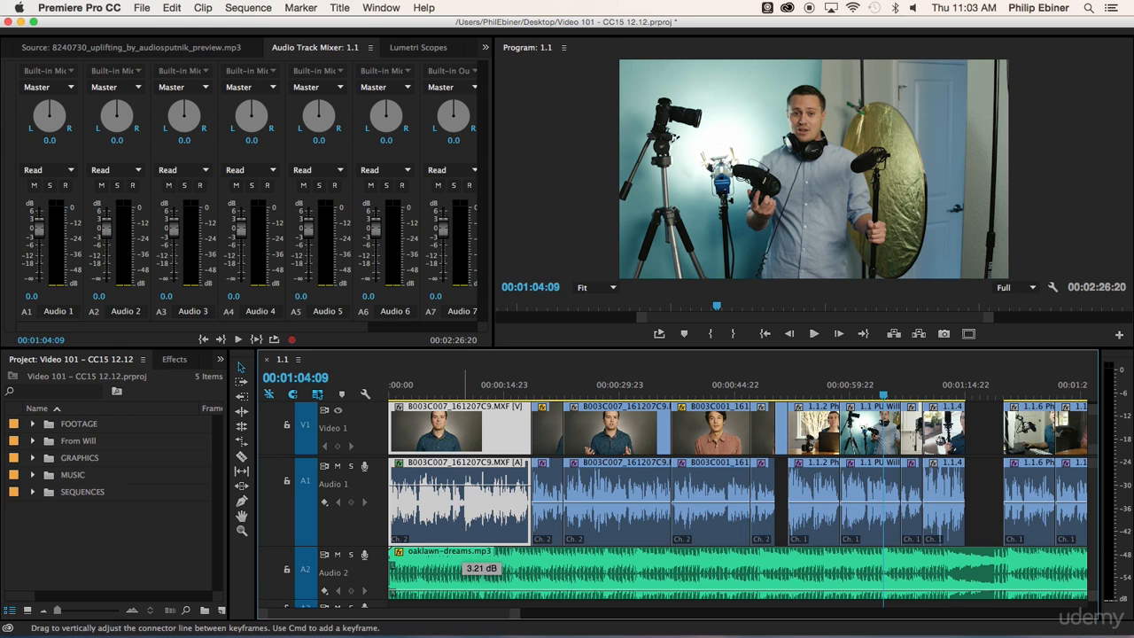
{"action": "left_click_drag", "start_coordinate": [465, 483], "coordinate": [466, 489]}
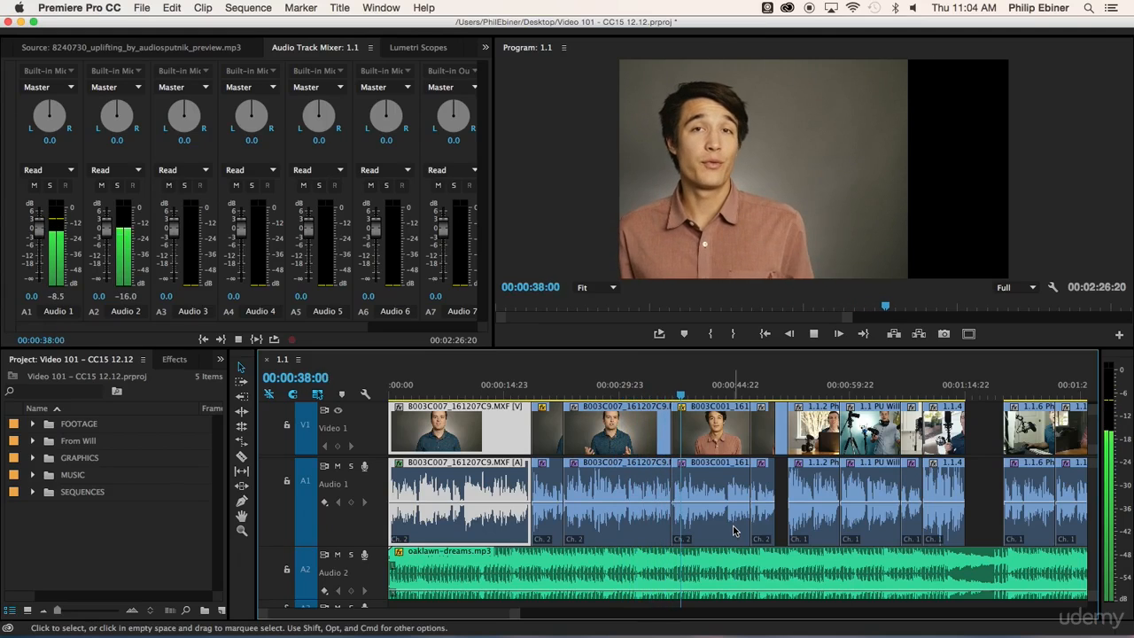
Replay and scrub the interview section from 00:00:23:05 to compare the voice and music levels in the track mixer
{"action": "key", "text": "space"}
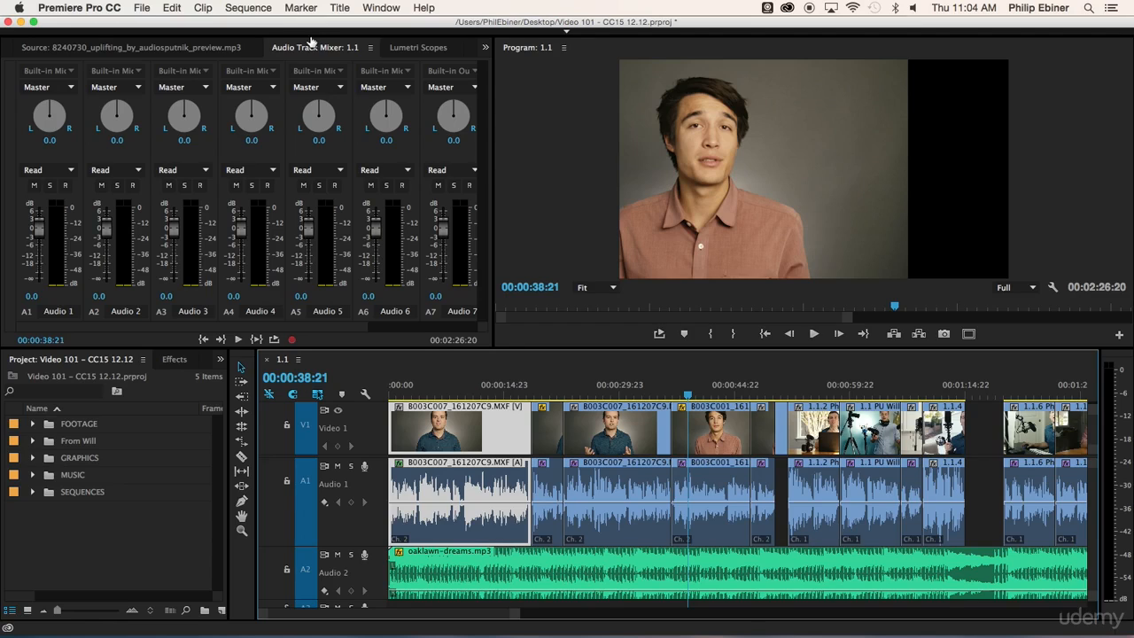
{"action": "left_click", "coordinate": [567, 393]}
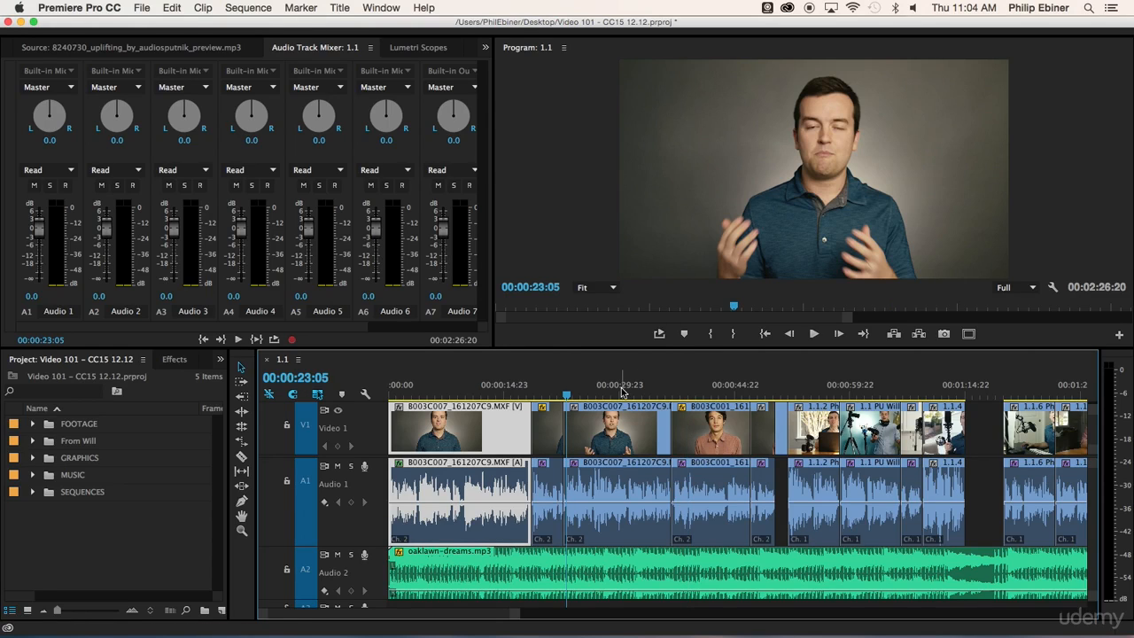
{"action": "key", "text": "space"}
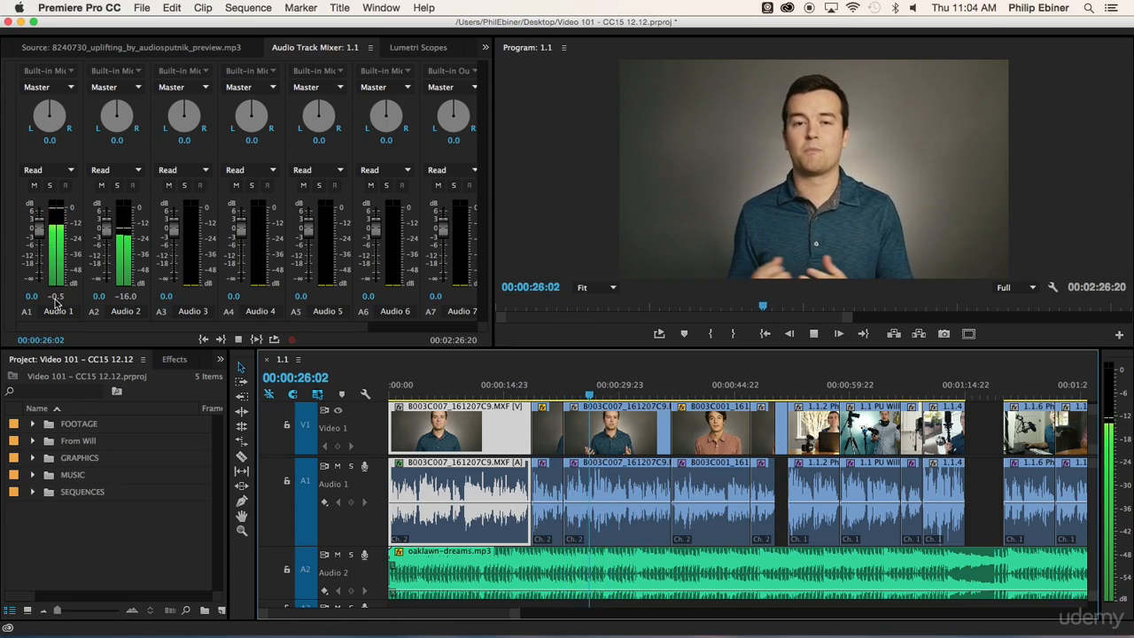
{"action": "key", "text": "space"}
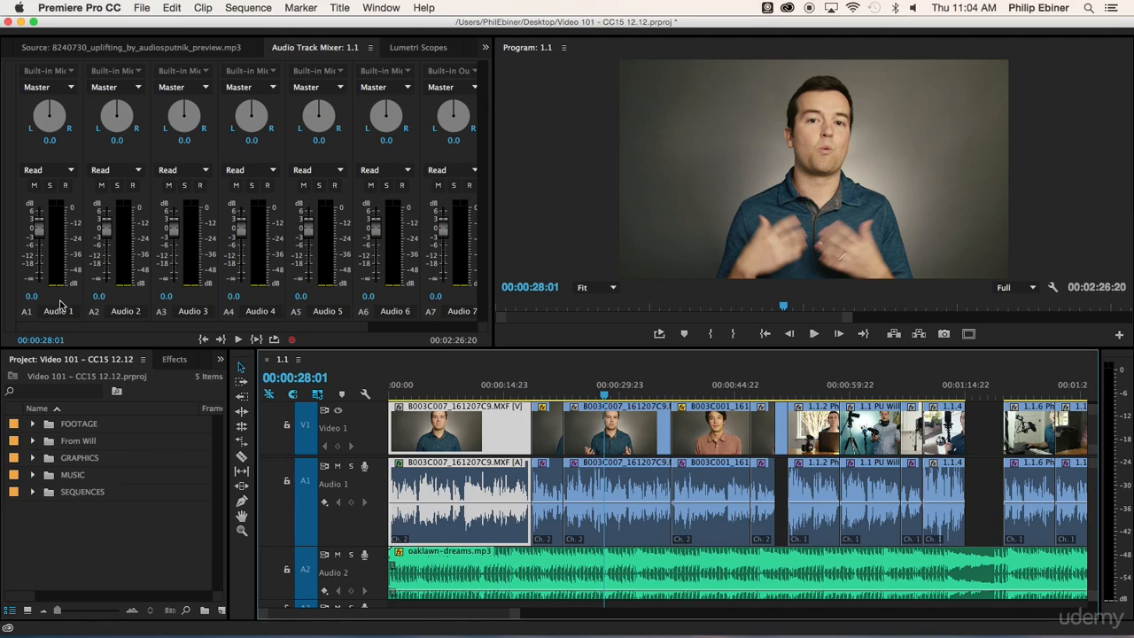
{"action": "left_click", "coordinate": [582, 395]}
{"action": "key", "text": "space"}
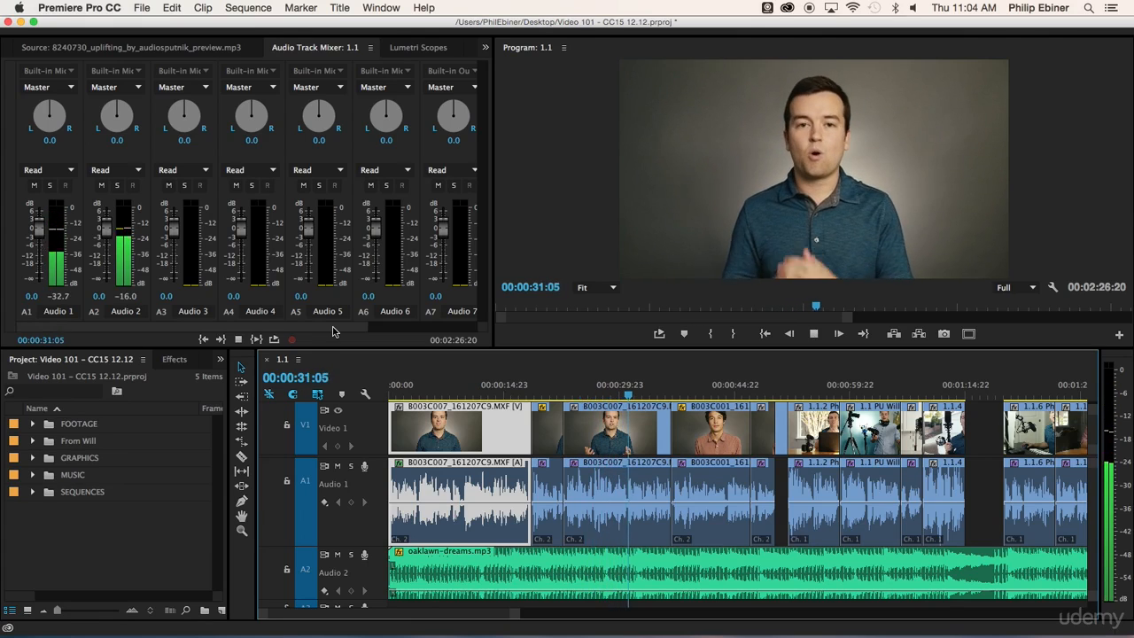
{"action": "key", "text": "space"}
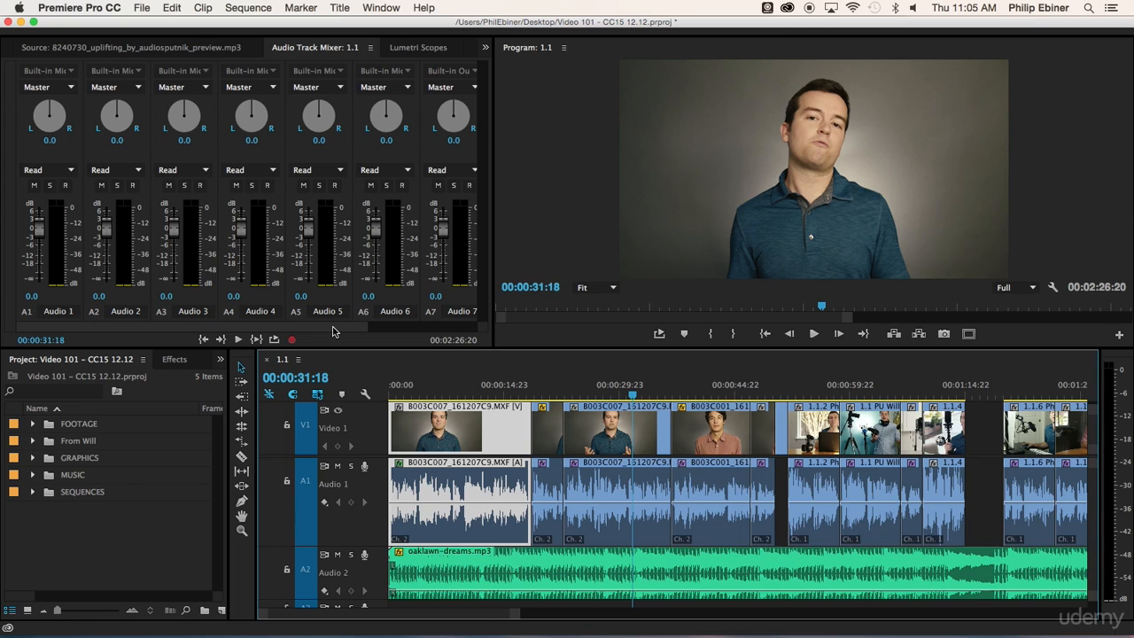
{"action": "left_click", "coordinate": [606, 393]}
{"action": "left_click_drag", "start_coordinate": [605, 393], "coordinate": [644, 392]}
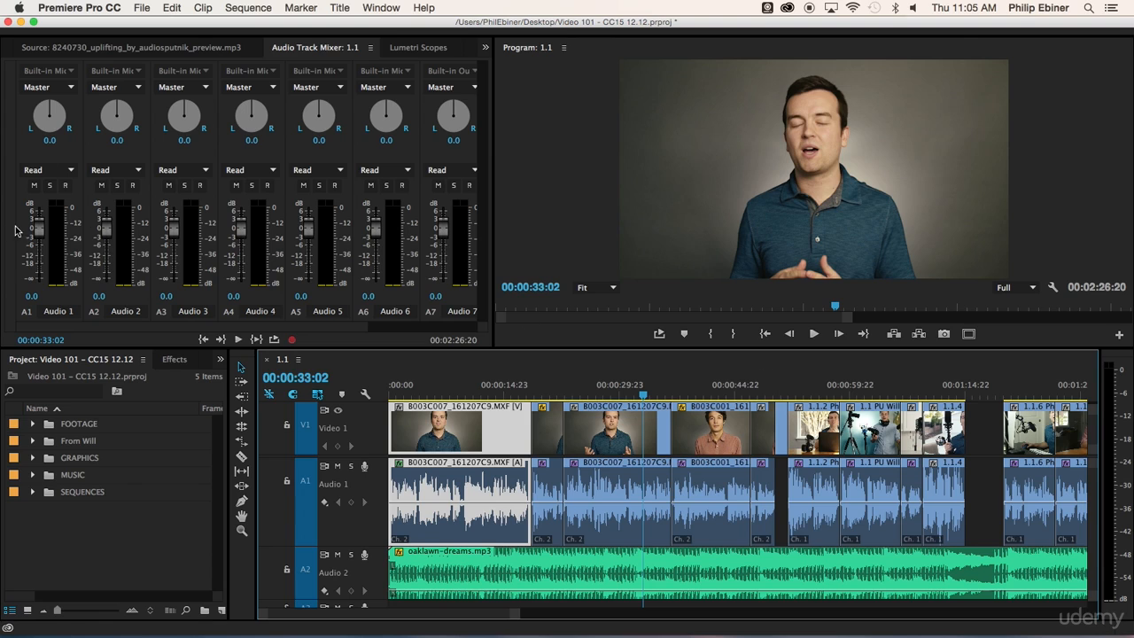
{"action": "left_click_drag", "start_coordinate": [578, 394], "coordinate": [624, 392]}
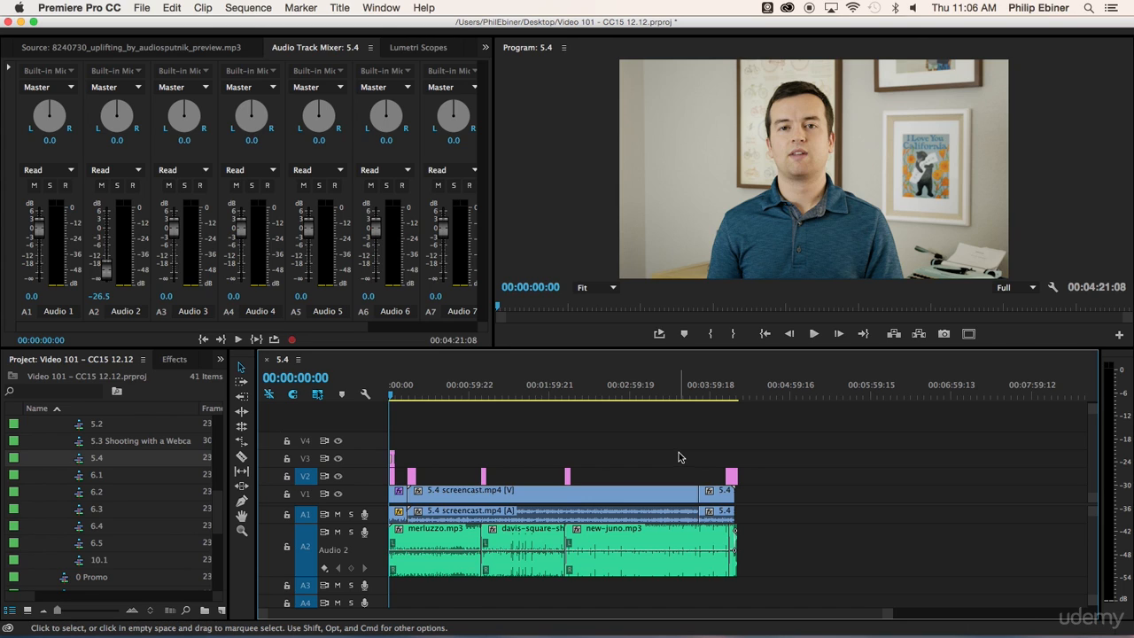
Skim sequence 5.4 from its opening through the tip title cards to the Tip 3 card at 00:02:12:17
{"action": "left_click", "coordinate": [394, 398]}
{"action": "left_click_drag", "start_coordinate": [394, 398], "coordinate": [414, 398]}
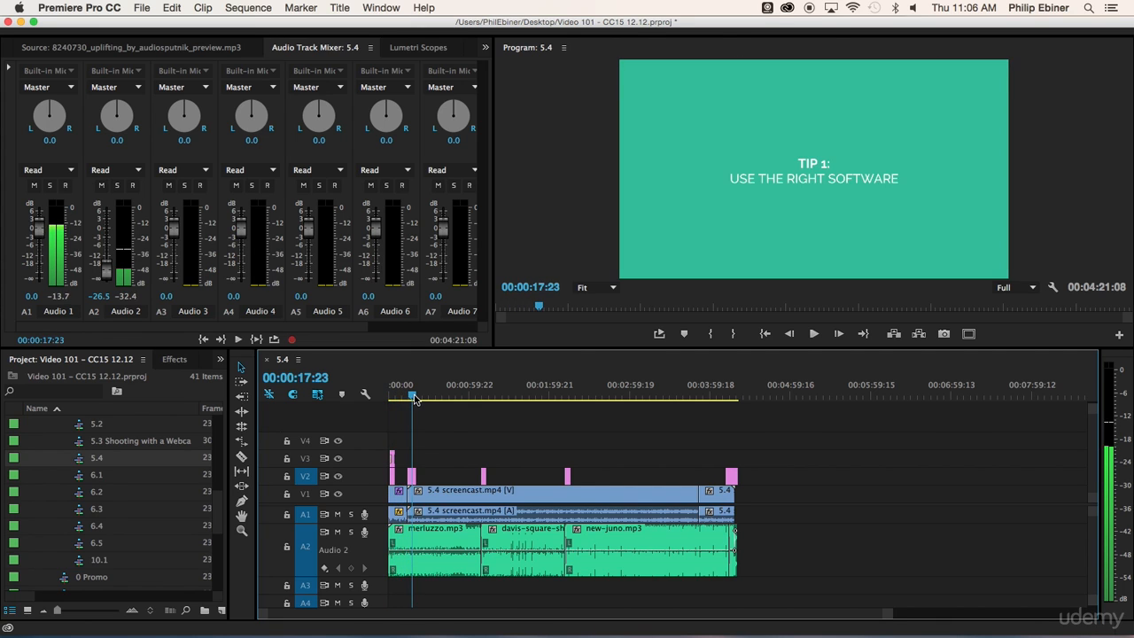
{"action": "left_click", "coordinate": [486, 397]}
{"action": "left_click", "coordinate": [566, 398]}
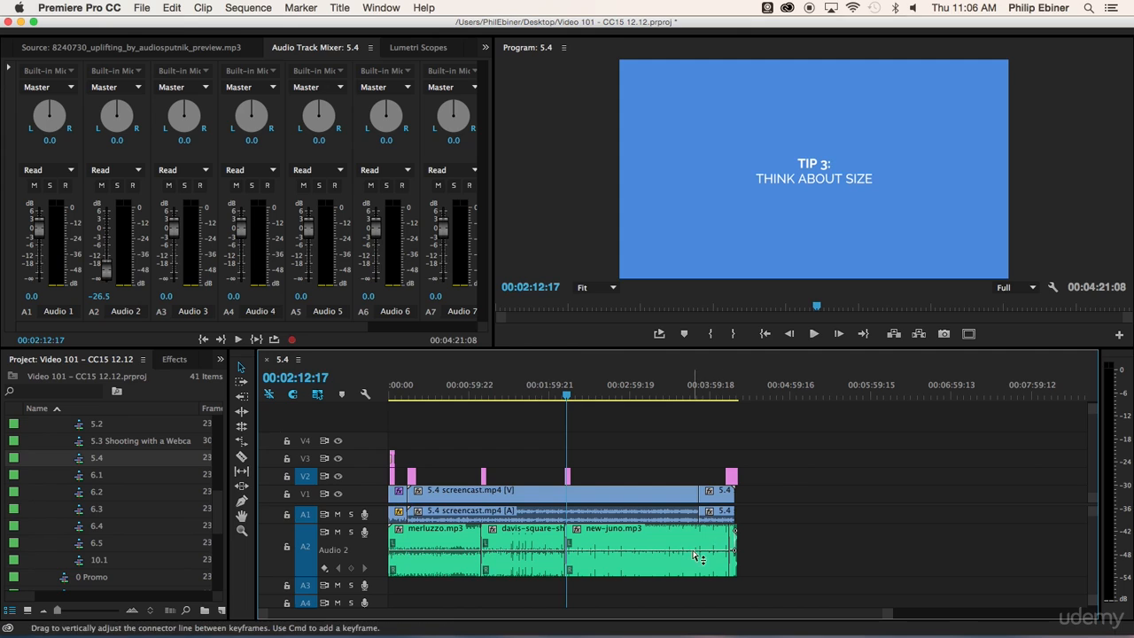
{"action": "left_click", "coordinate": [568, 397]}
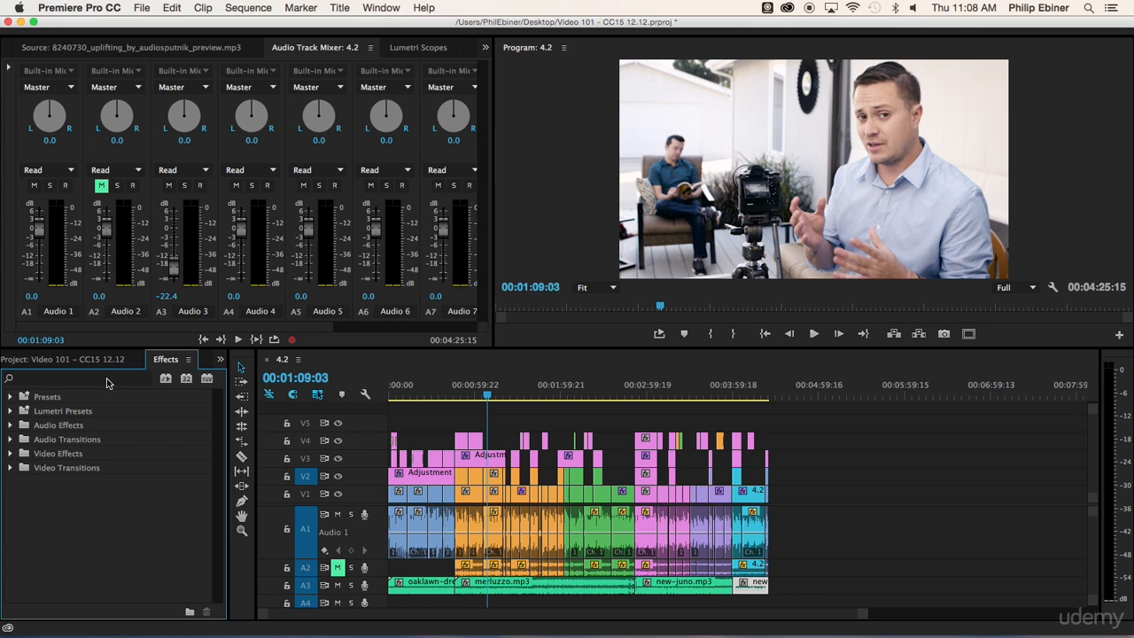
Apply the Highpass audio effect to the Audio 1 clip at the playhead with a cutoff of 150 Hz
{"action": "left_click", "coordinate": [107, 381]}
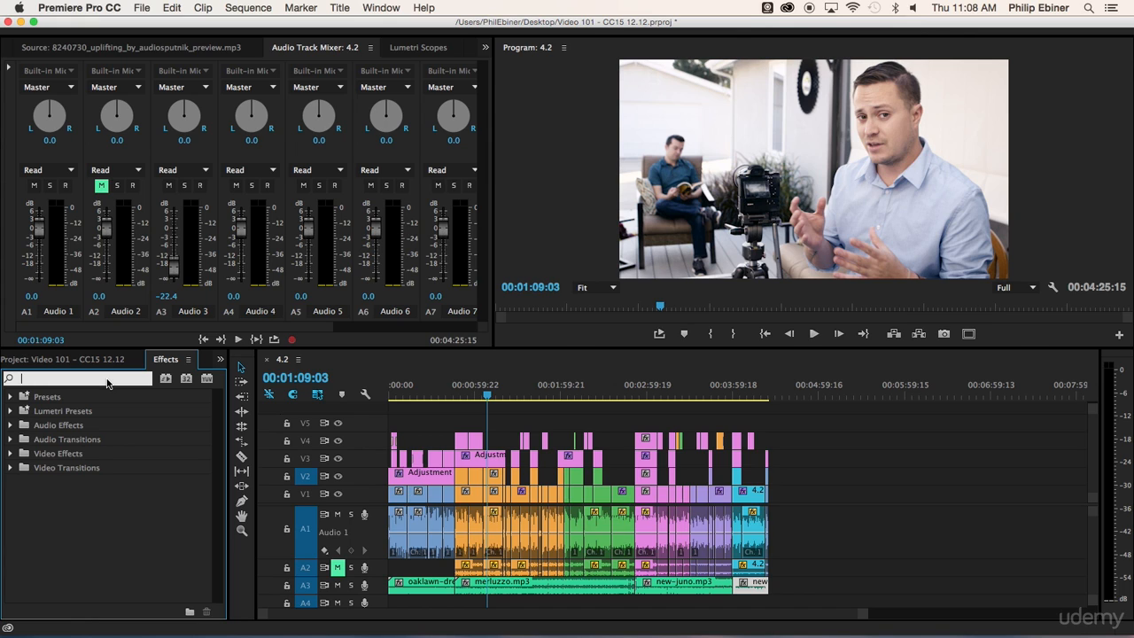
{"action": "type", "text": "high"}
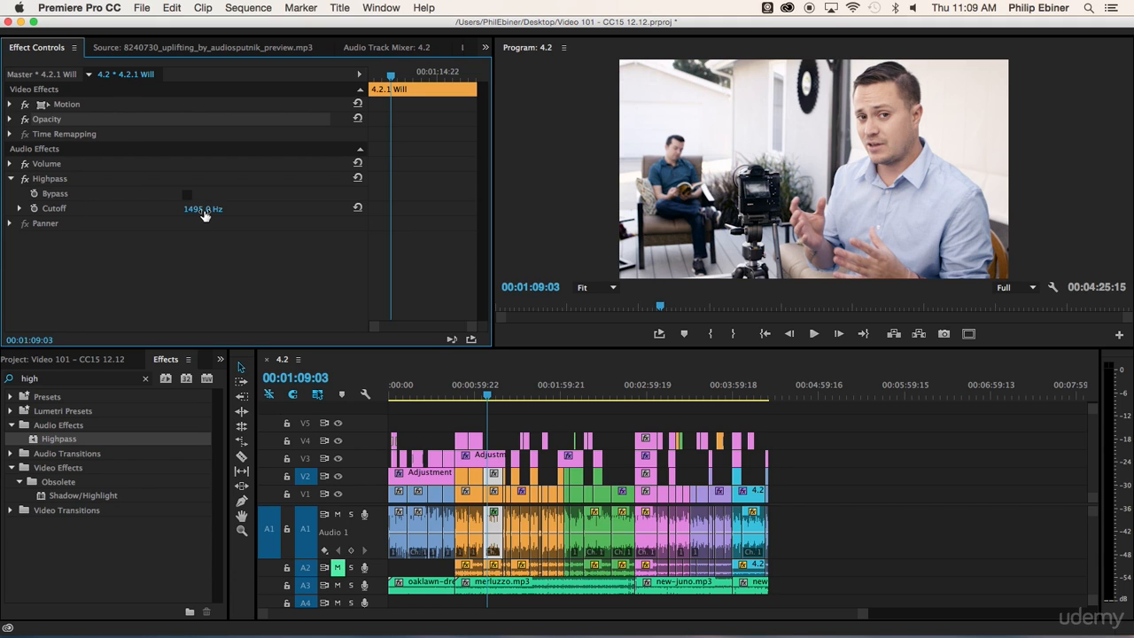
{"action": "left_click", "coordinate": [202, 210]}
{"action": "type", "text": "150"}
{"action": "key", "text": "Return"}
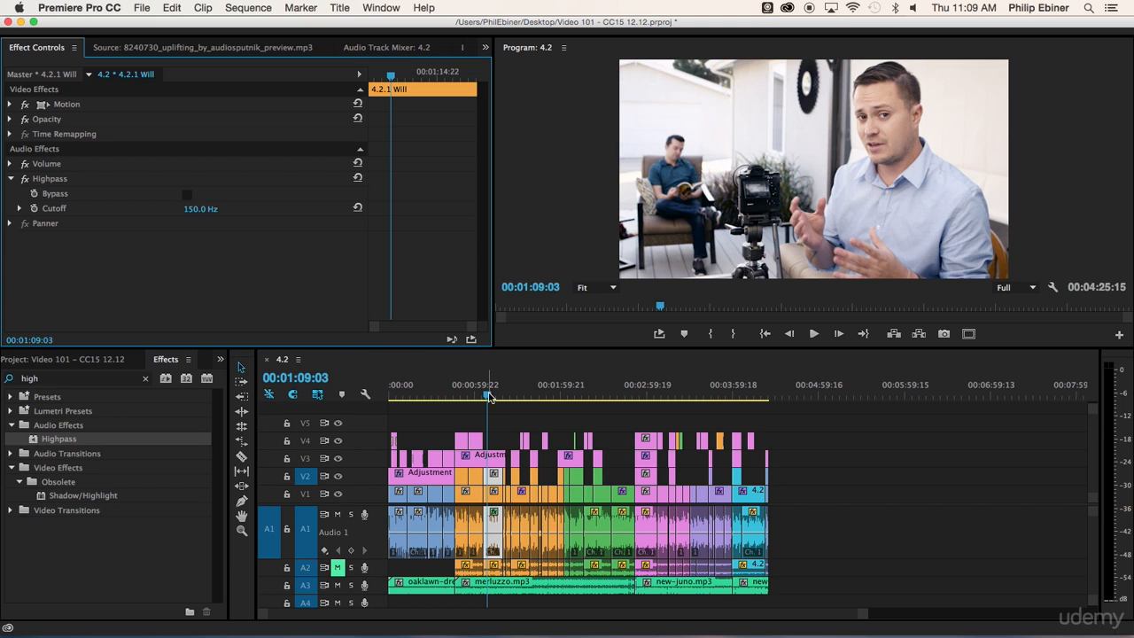
Play back the filtered clip and set its Highpass cutoff to 100 Hz
{"action": "key", "text": "space"}
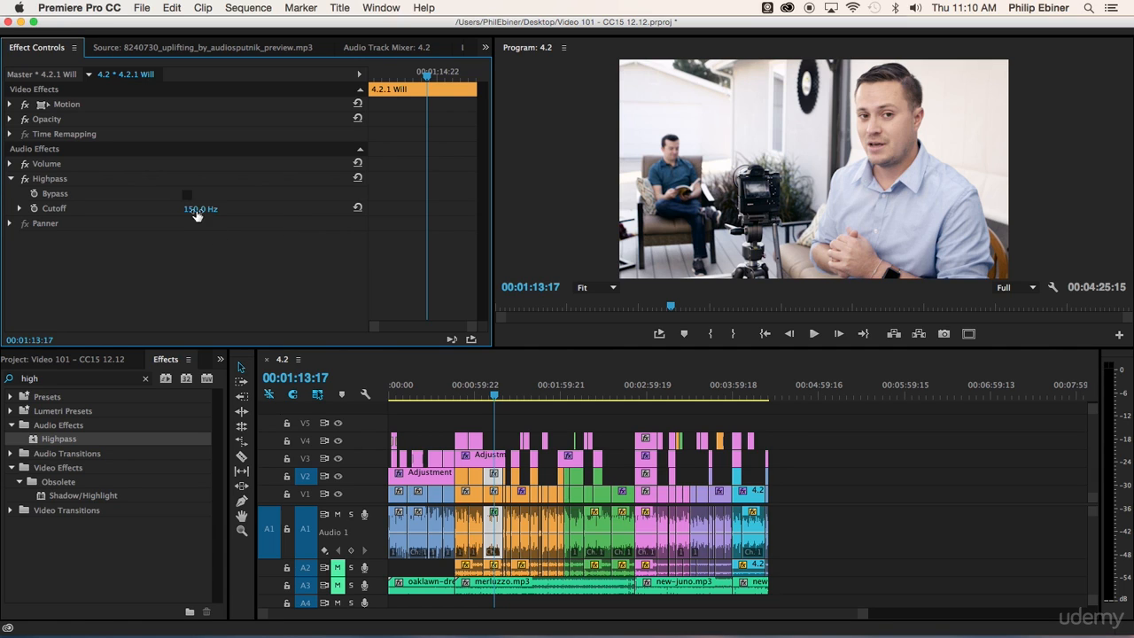
{"action": "left_click", "coordinate": [201, 208]}
{"action": "type", "text": "100"}
{"action": "key", "text": "Return"}
Search the effects for "low" and apply the Lowpass audio effect to the same Audio 1 clip
{"action": "left_click", "coordinate": [145, 378]}
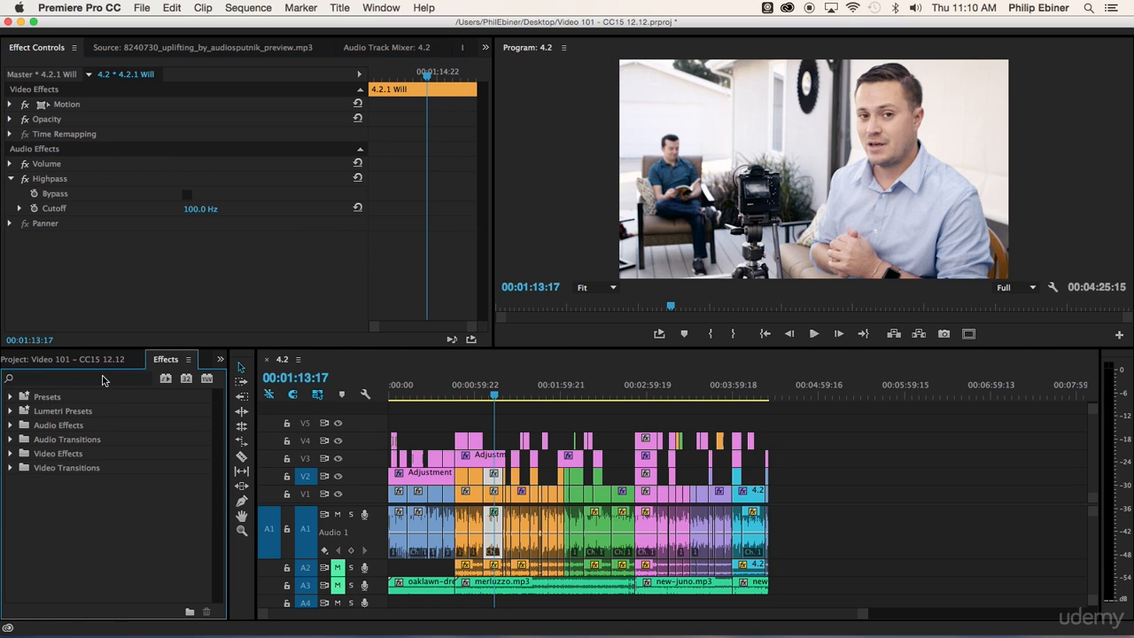
{"action": "left_click", "coordinate": [103, 381]}
{"action": "type", "text": "low"}
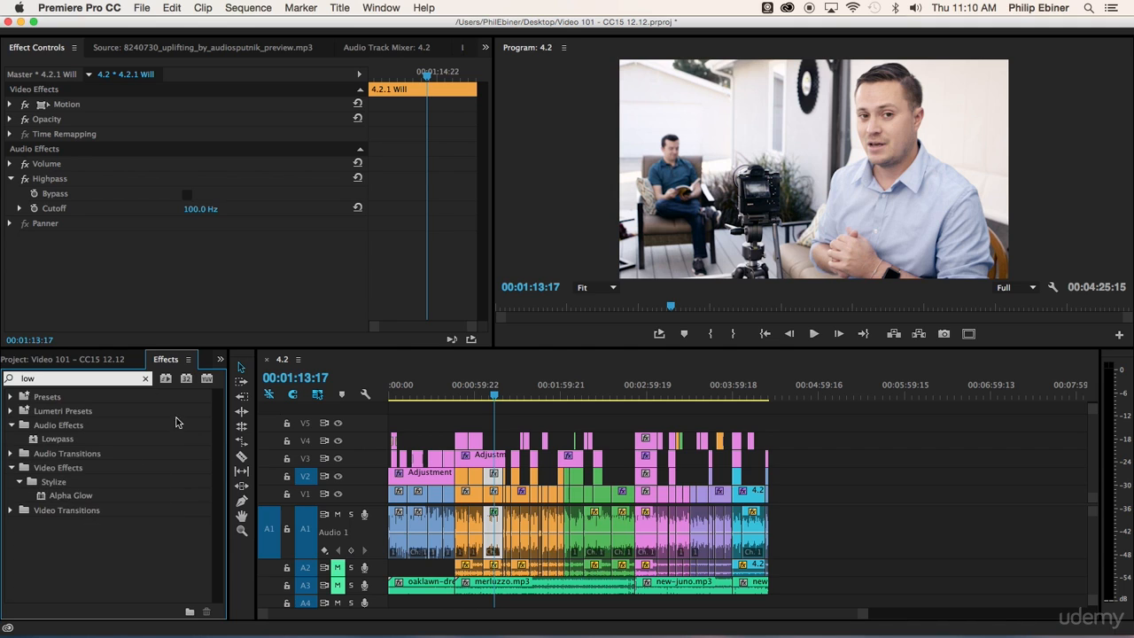
{"action": "left_click_drag", "start_coordinate": [58, 440], "coordinate": [493, 532]}
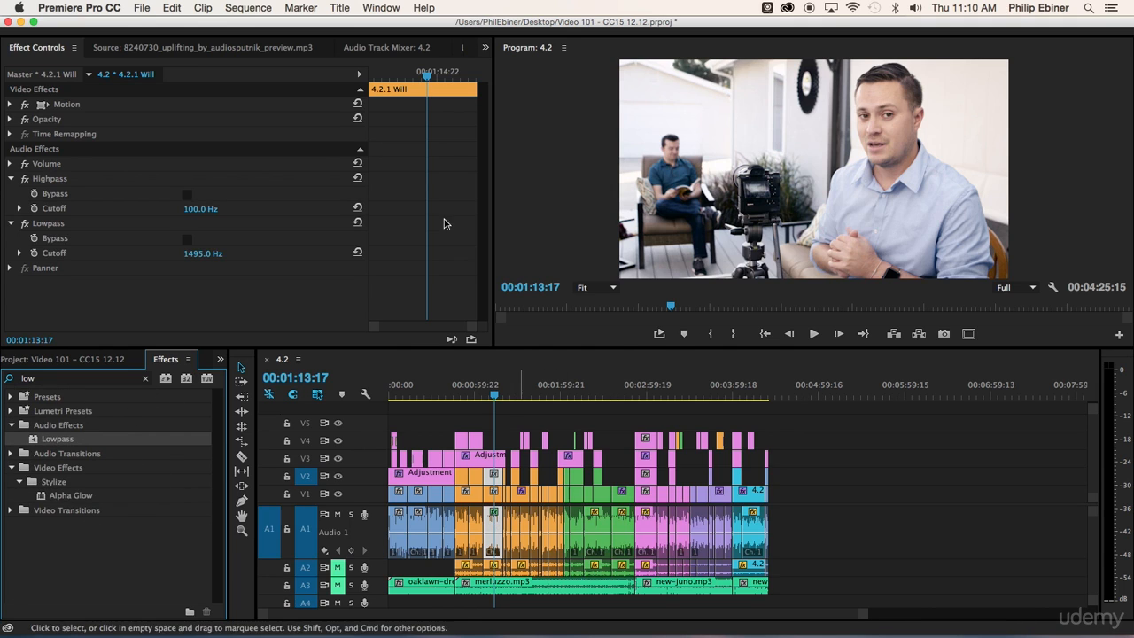
Set the clip's Lowpass cutoff to 6000 Hz and return the playhead to the clip's start
{"action": "left_click", "coordinate": [185, 254]}
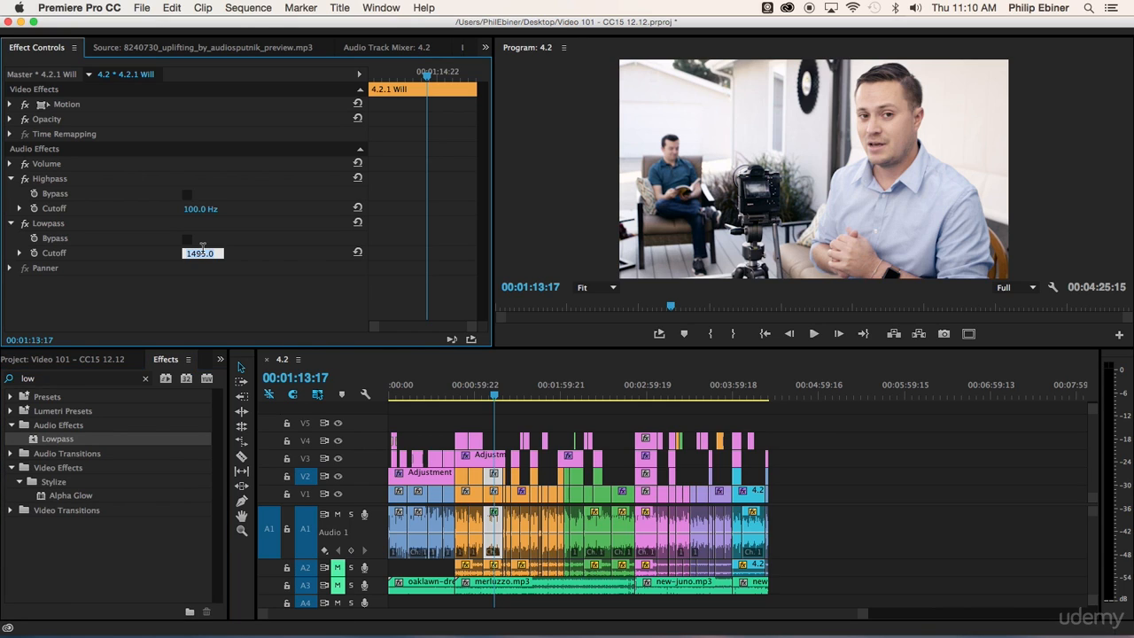
{"action": "type", "text": "5500"}
{"action": "key", "text": "Return"}
{"action": "left_click", "coordinate": [485, 394]}
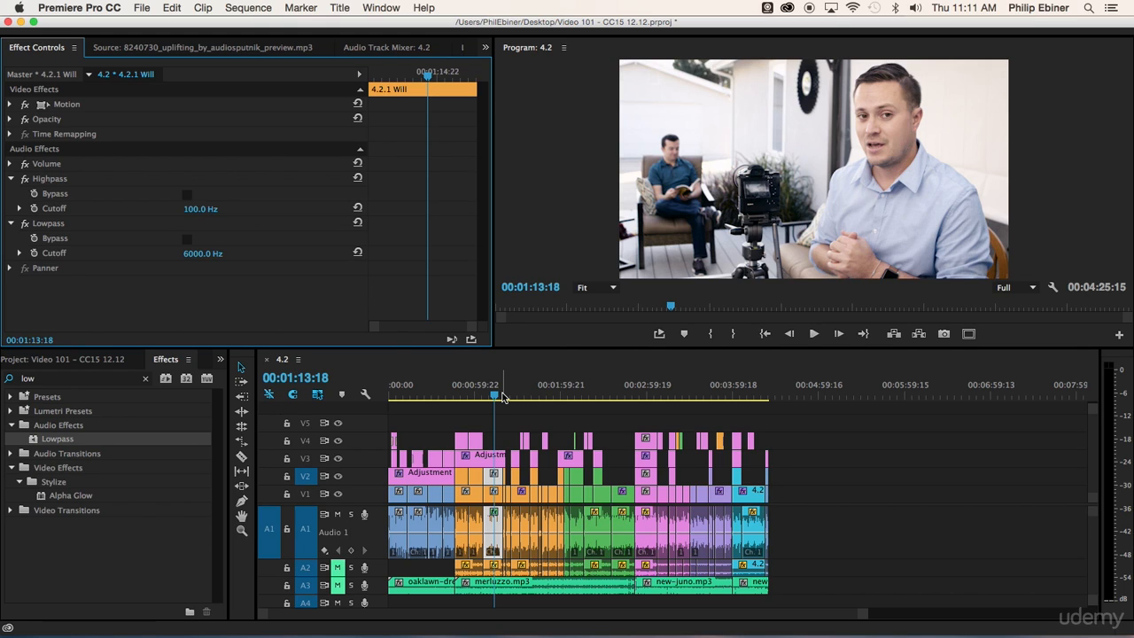
Clear the effects search and browse the available audio effects down to the DeEsser and DeNoiser entries
{"action": "left_click", "coordinate": [145, 378]}
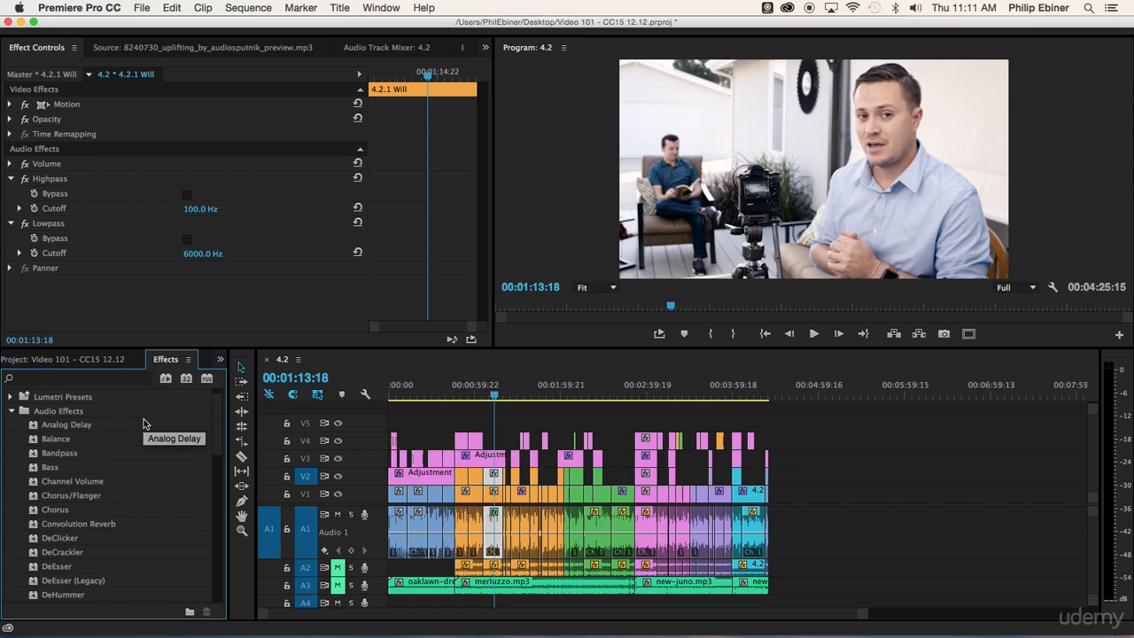
{"action": "scroll", "coordinate": [146, 424], "scroll_direction": "down", "scroll_amount": 2}
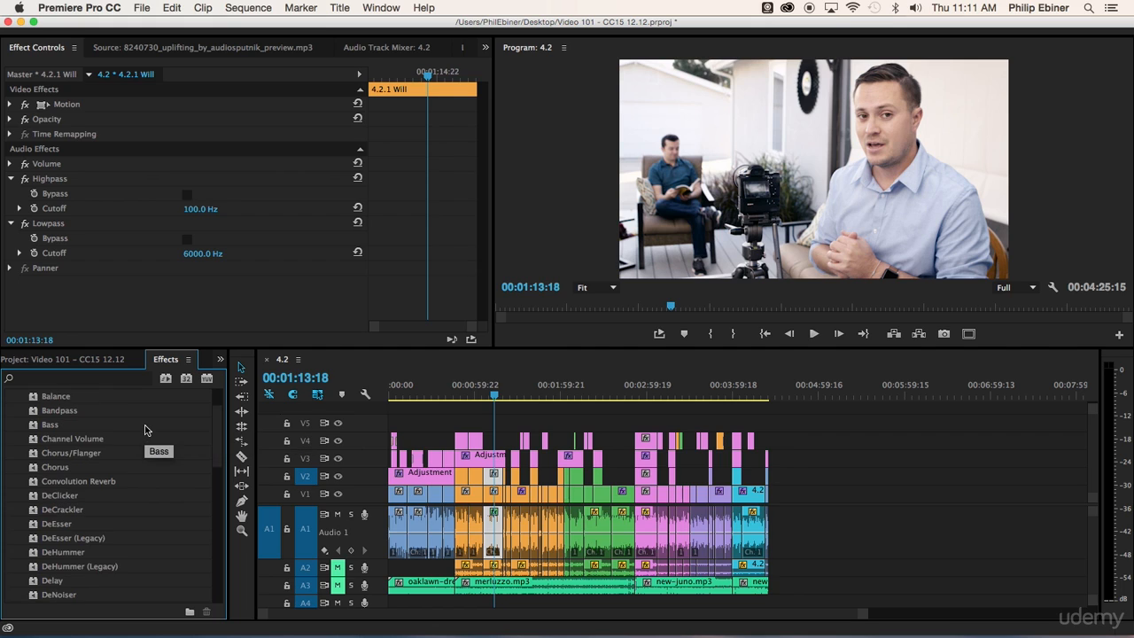
{"action": "scroll", "coordinate": [146, 430], "scroll_direction": "down", "scroll_amount": 2}
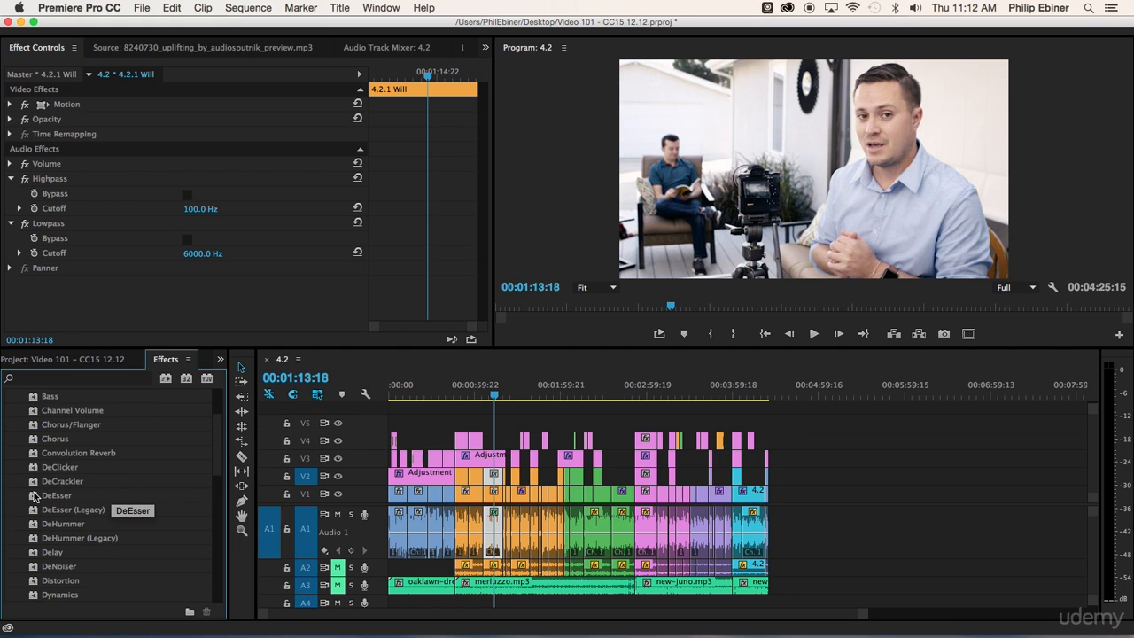